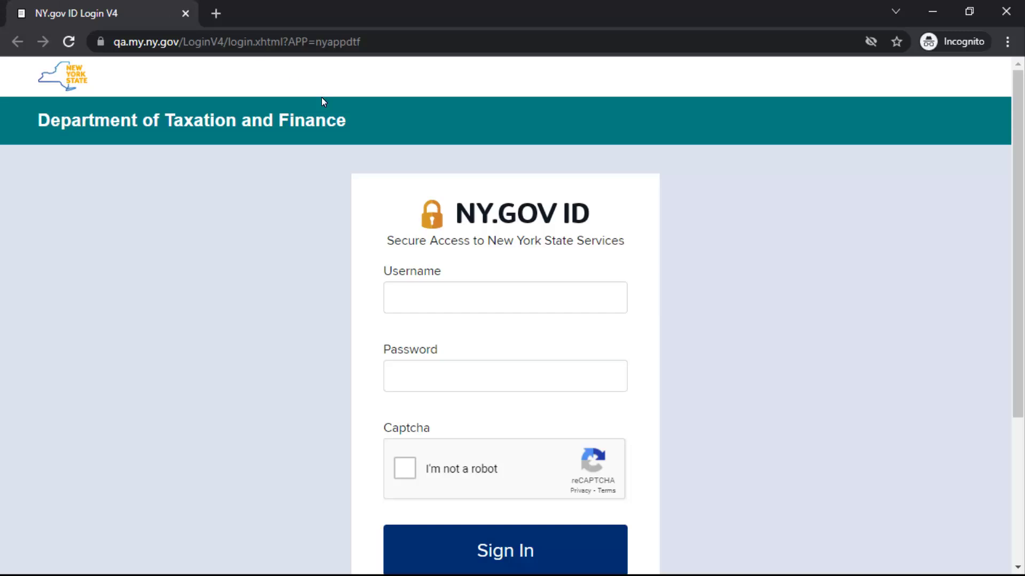
Step: Enter the account's username and password on the NY.gov ID Login form
click(391, 292)
text(jd)
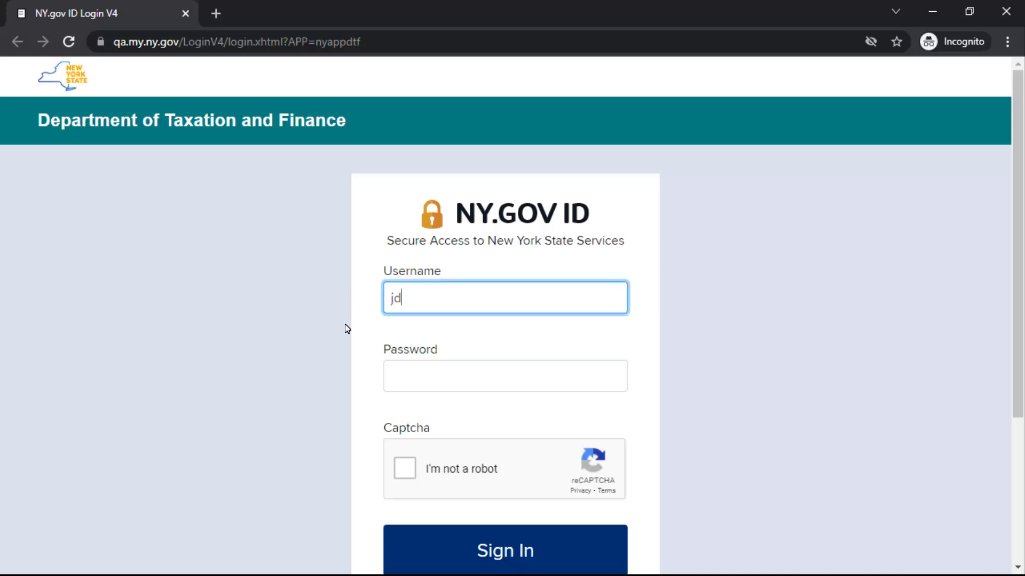
text(oesmith)
click(392, 371)
text(••••••)
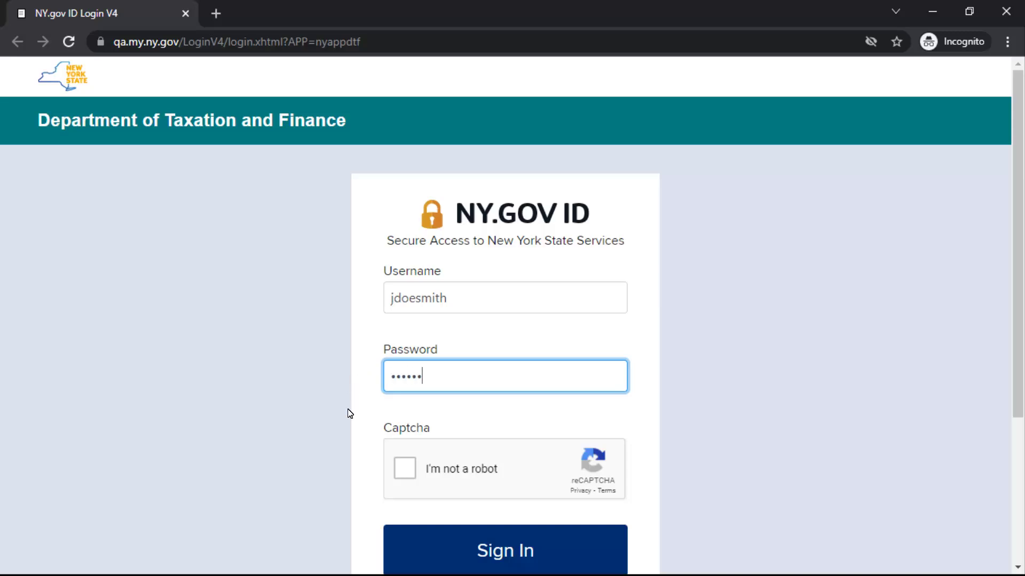
text(•••••••••)
Step: Tick 'I'm not a robot', select all seven crosswalk tiles and confirm with Next
click(405, 468)
click(463, 317)
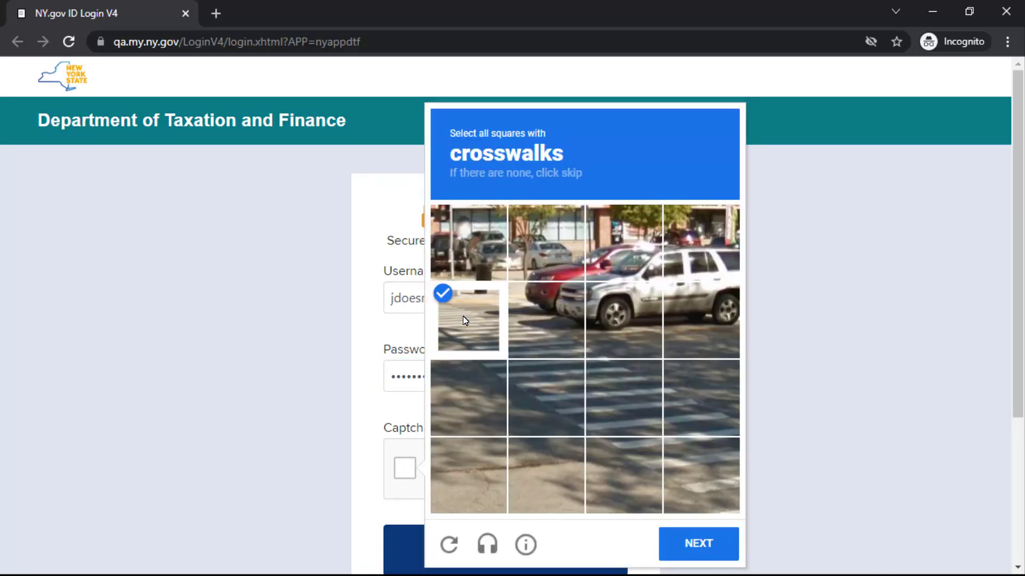
click(541, 316)
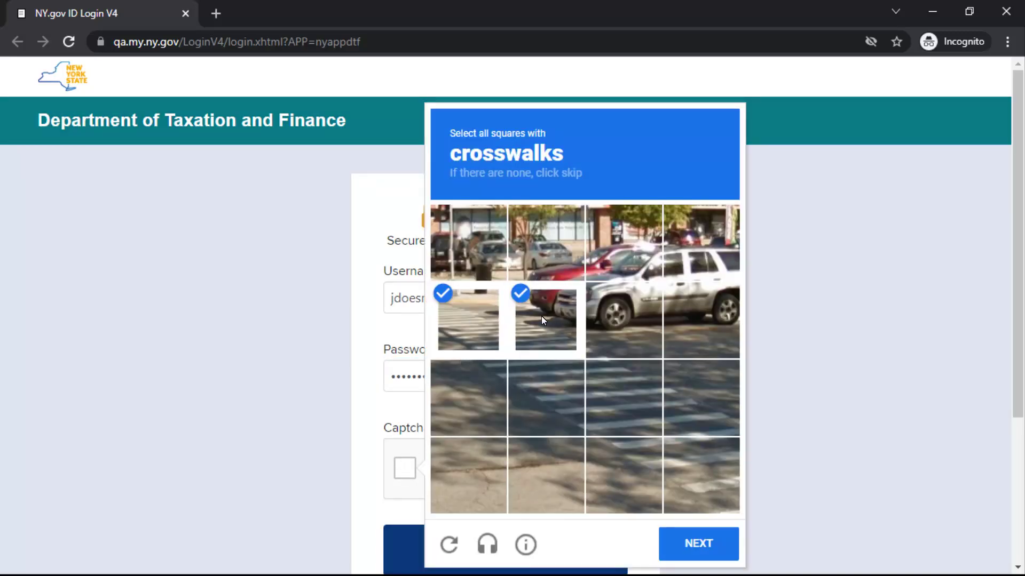
click(542, 394)
click(621, 393)
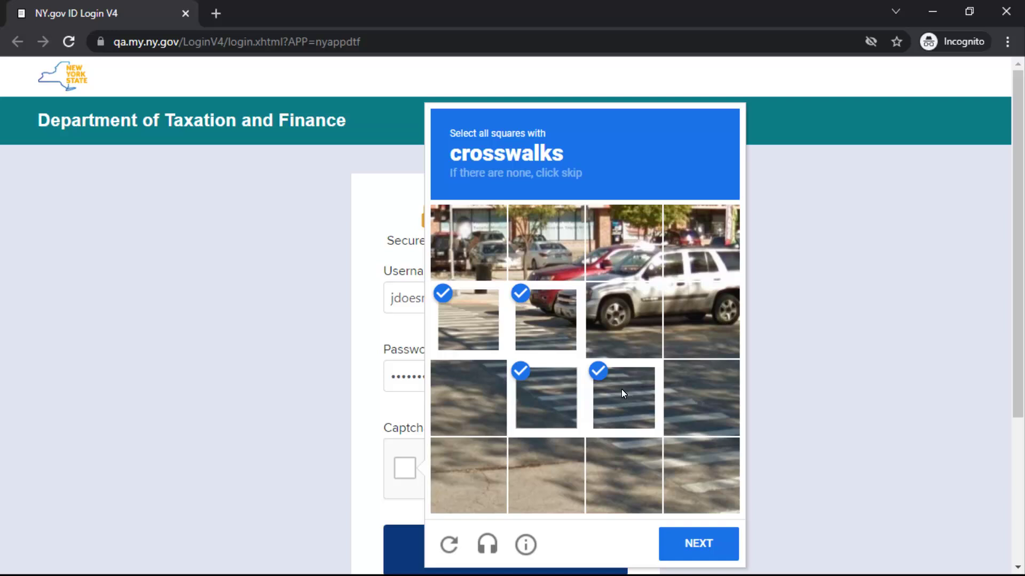
click(622, 468)
click(698, 466)
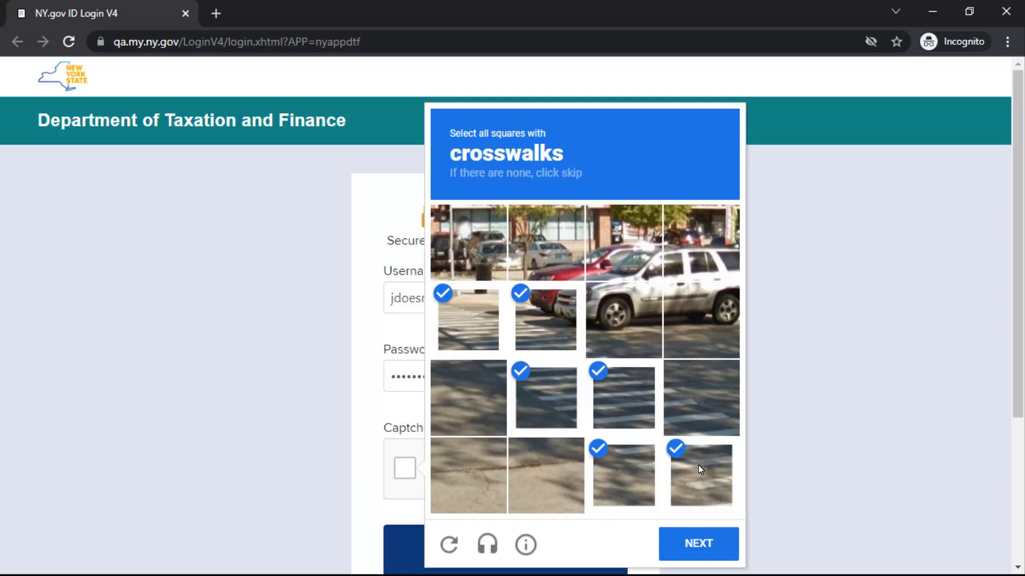
click(698, 397)
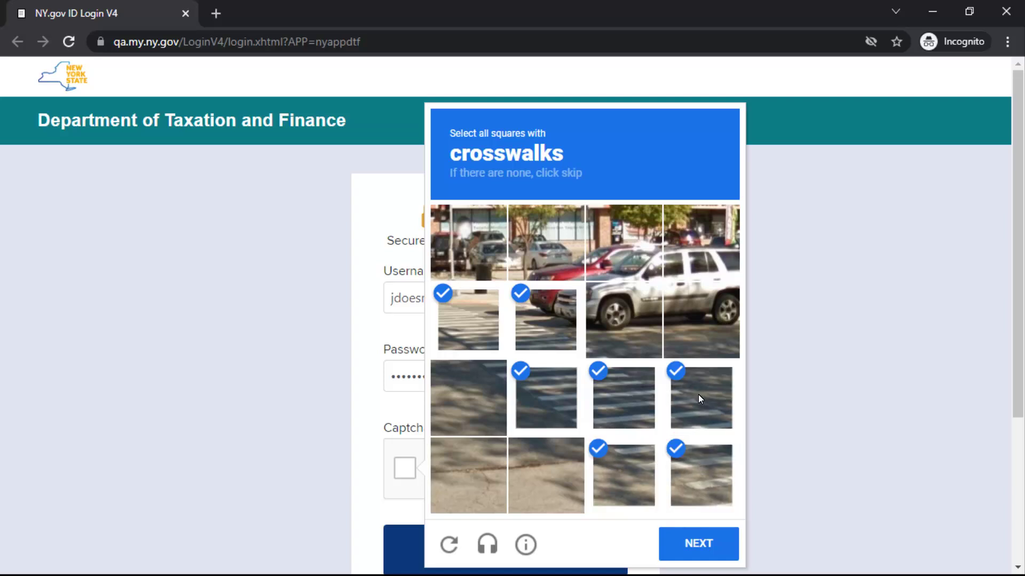
click(698, 540)
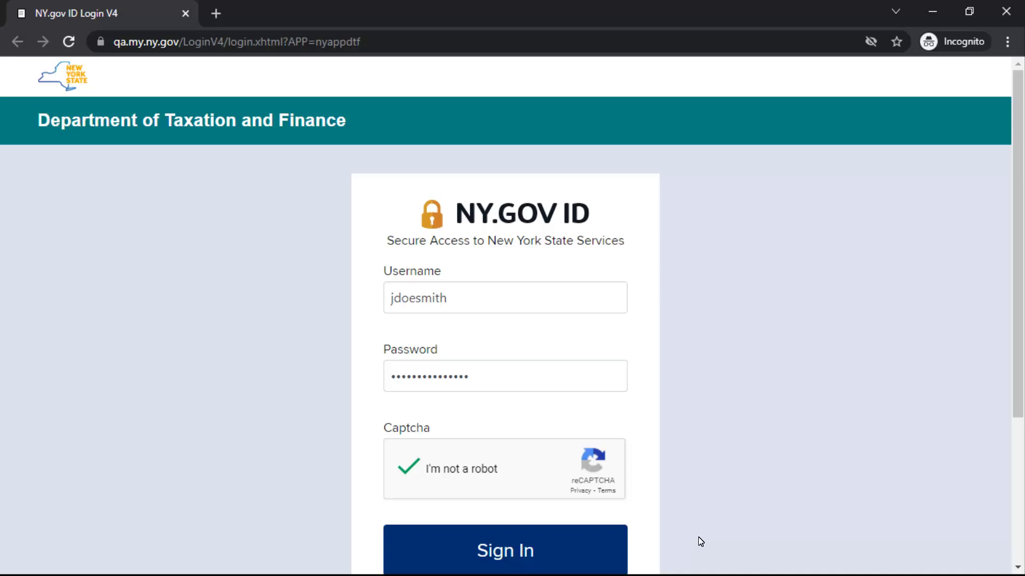
Step: Sign in, open the Services list and briefly expand then collapse the sales tax services
click(501, 552)
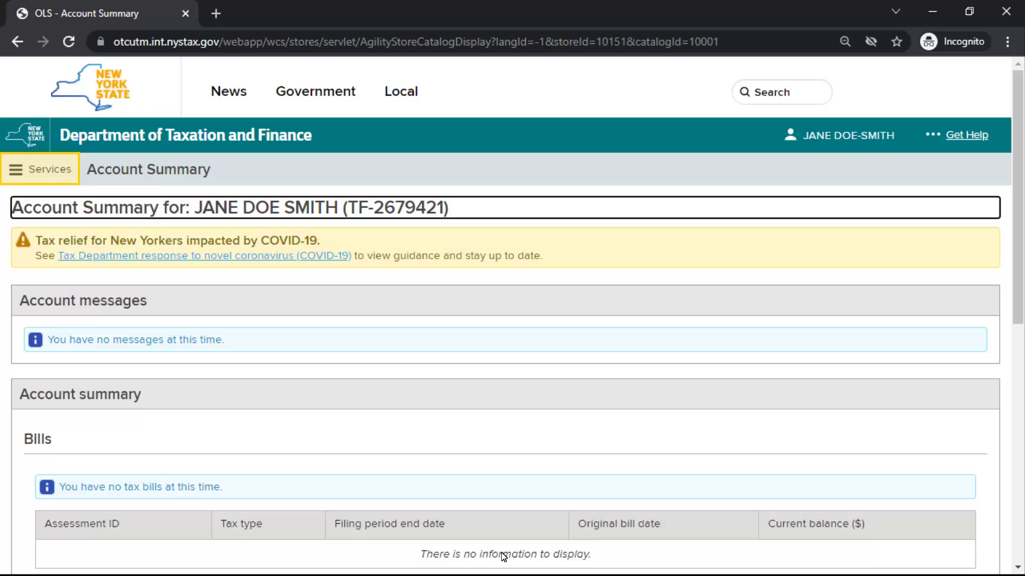
click(36, 179)
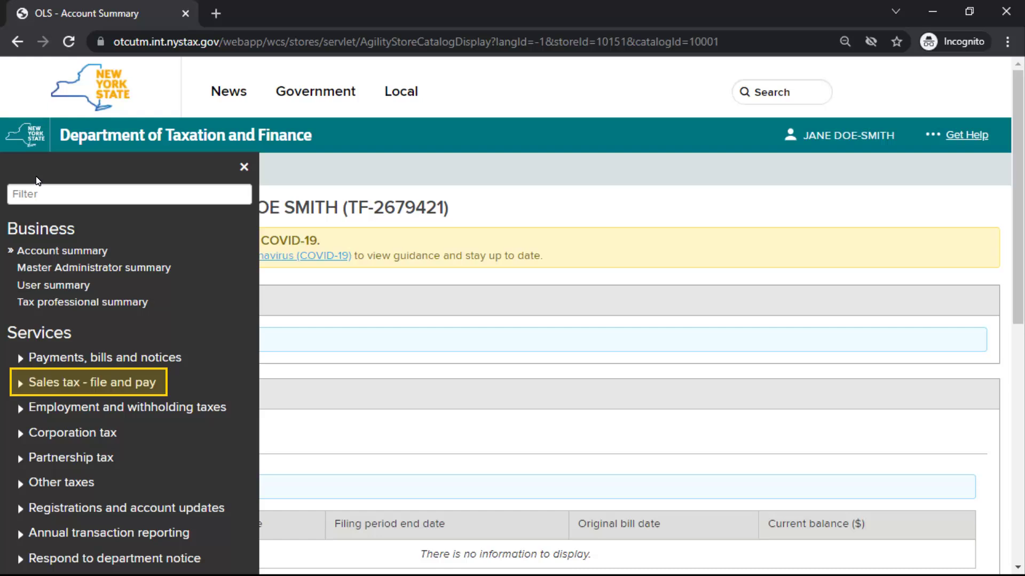
click(19, 384)
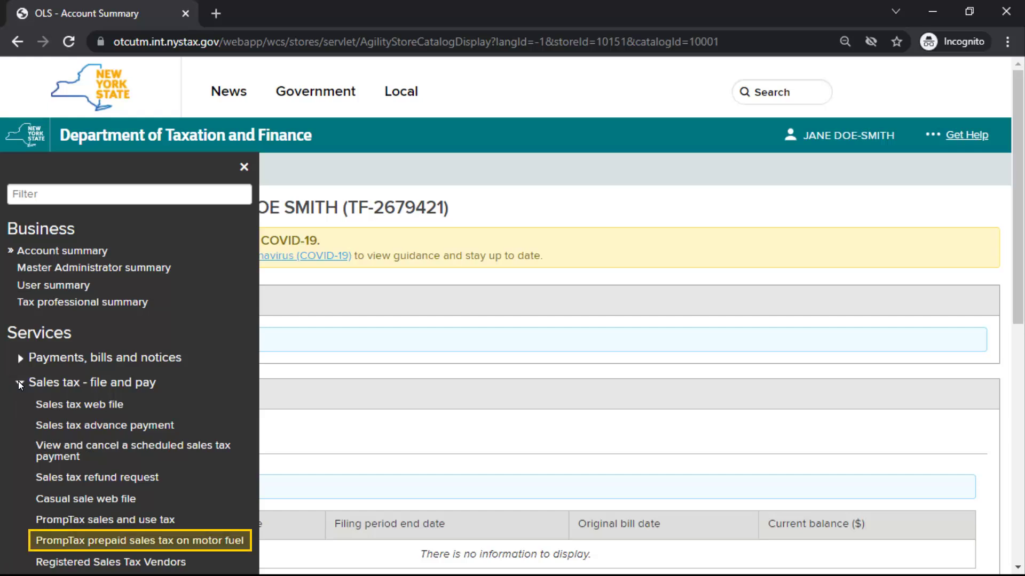
click(18, 382)
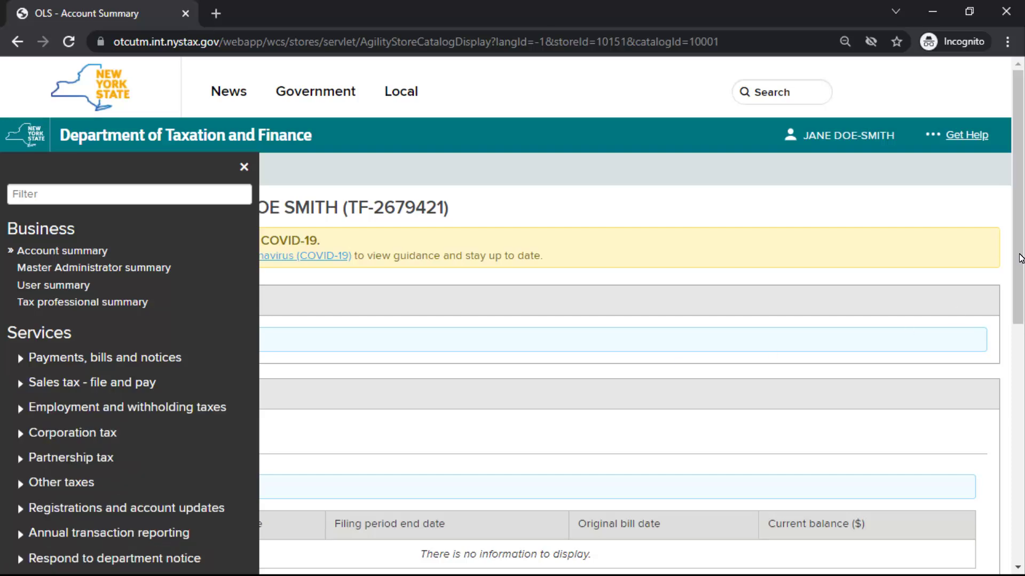
drag(1022, 257, 1023, 346)
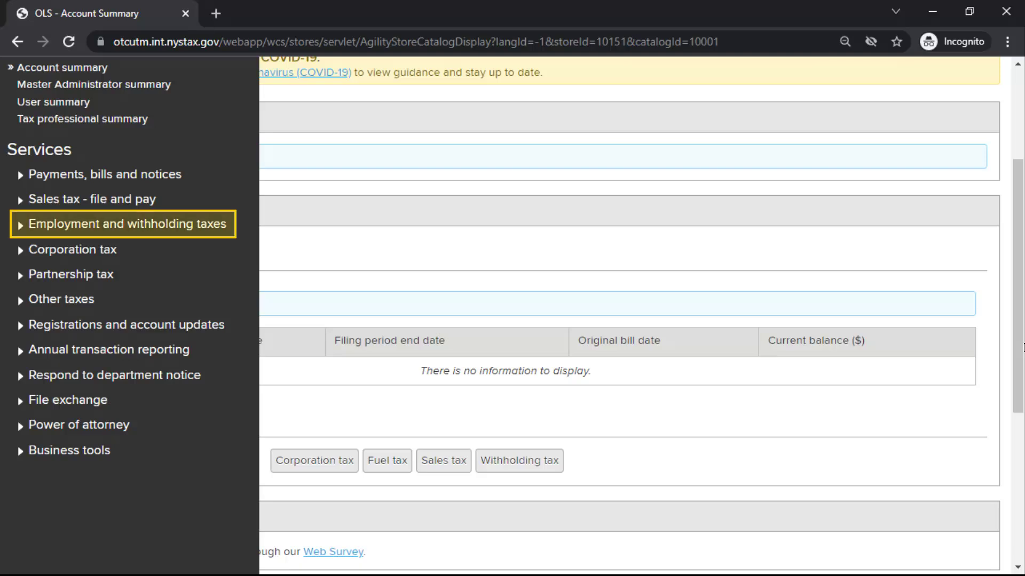
Step: Browse the employment/withholding and Other taxes categories, then reopen 'Sales tax - file and pay'
click(19, 224)
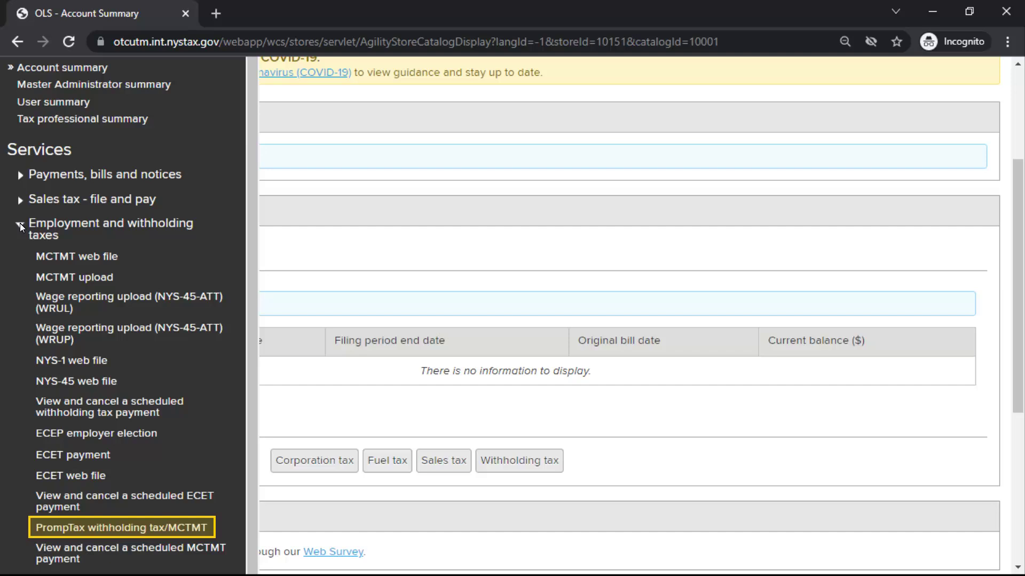
click(21, 224)
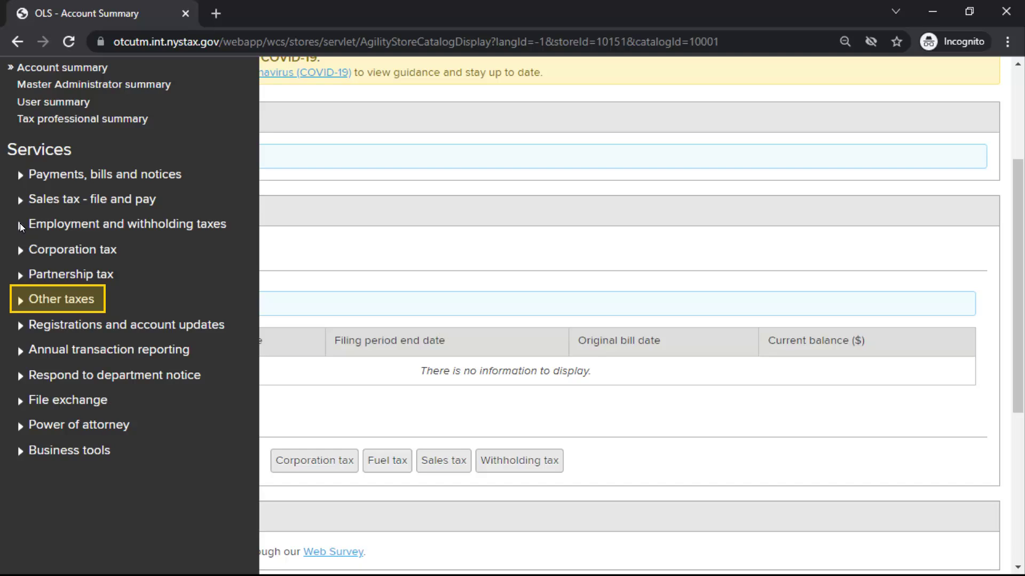
click(20, 302)
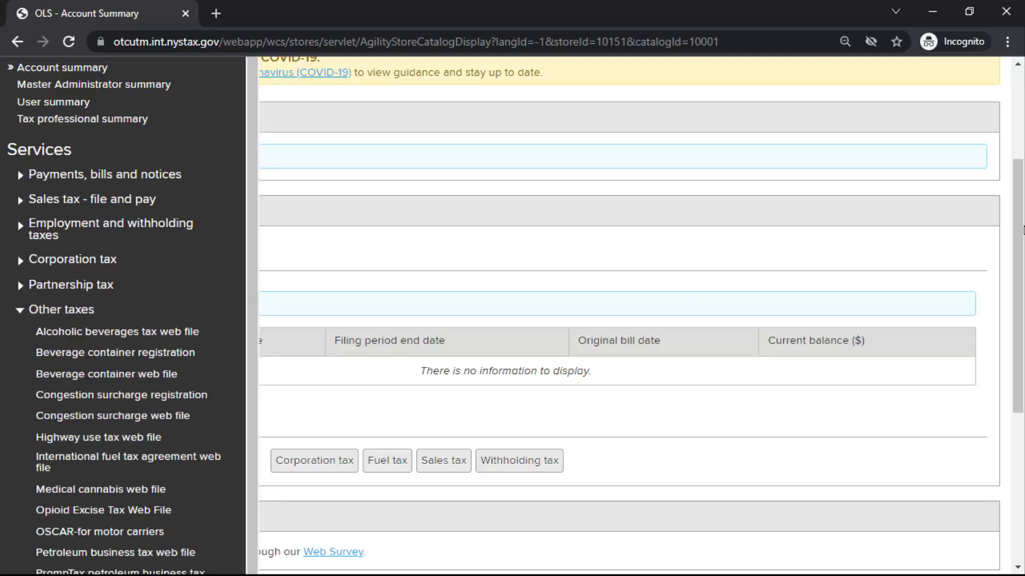
drag(1019, 230, 1022, 254)
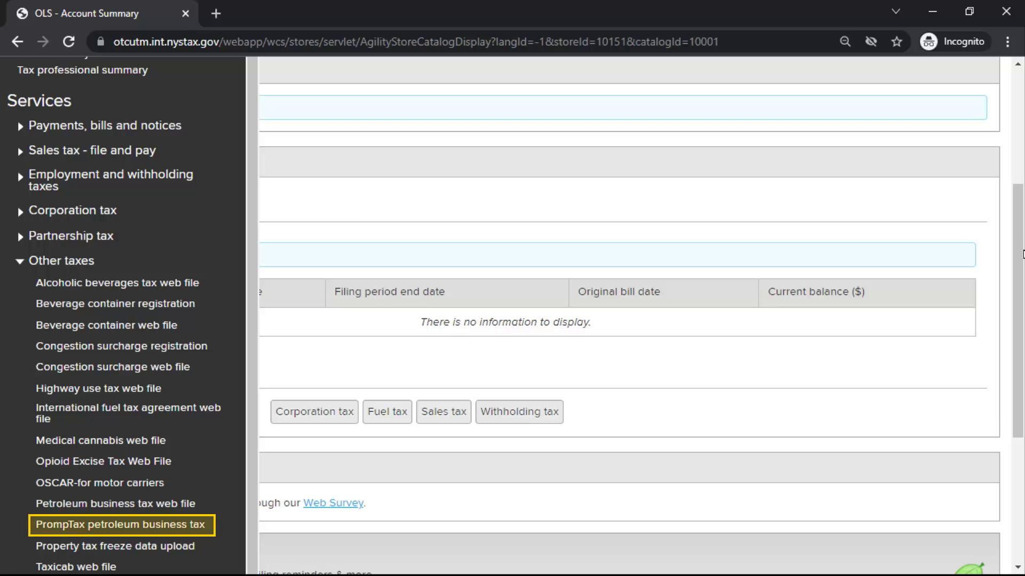
click(18, 262)
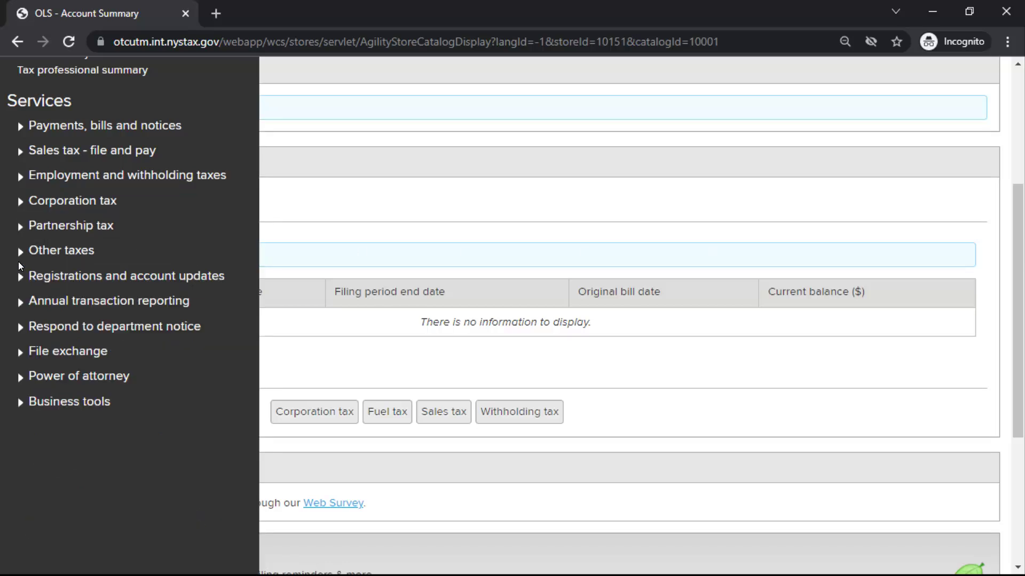
click(19, 150)
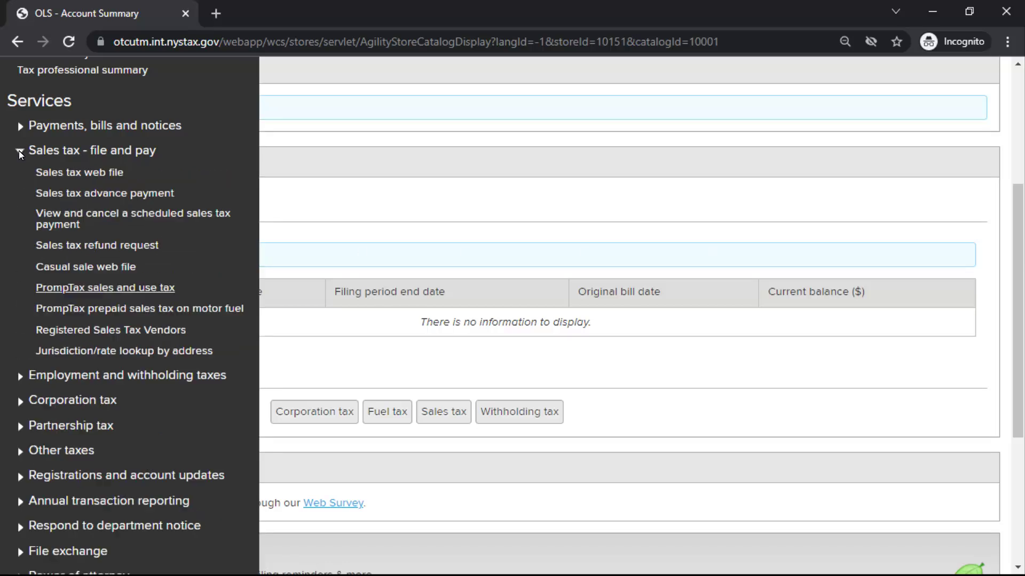
Step: Open the 'PrompTax sales and use tax' enrollment form and choose ACH Debit as payment method
click(36, 286)
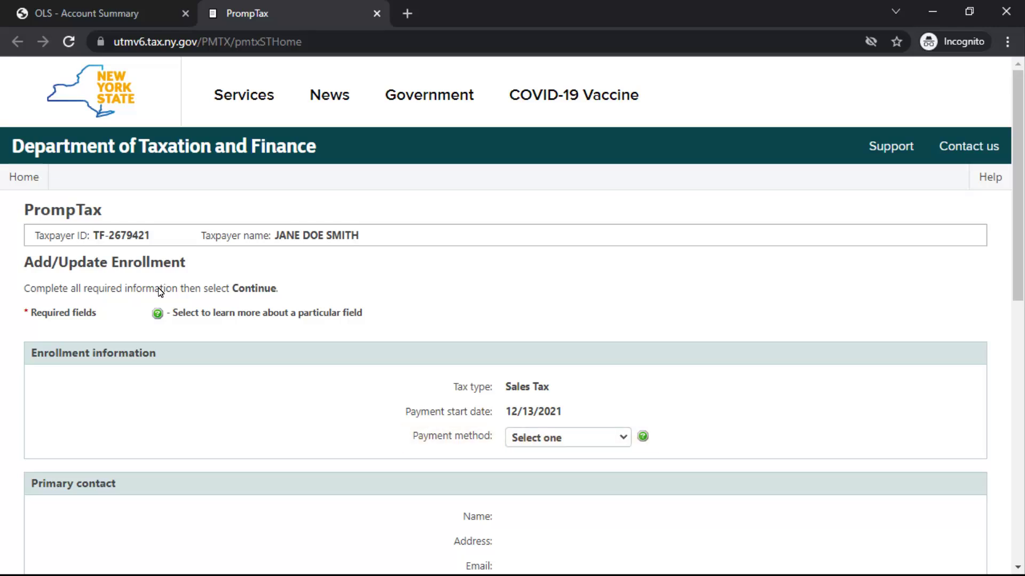
click(624, 437)
click(613, 484)
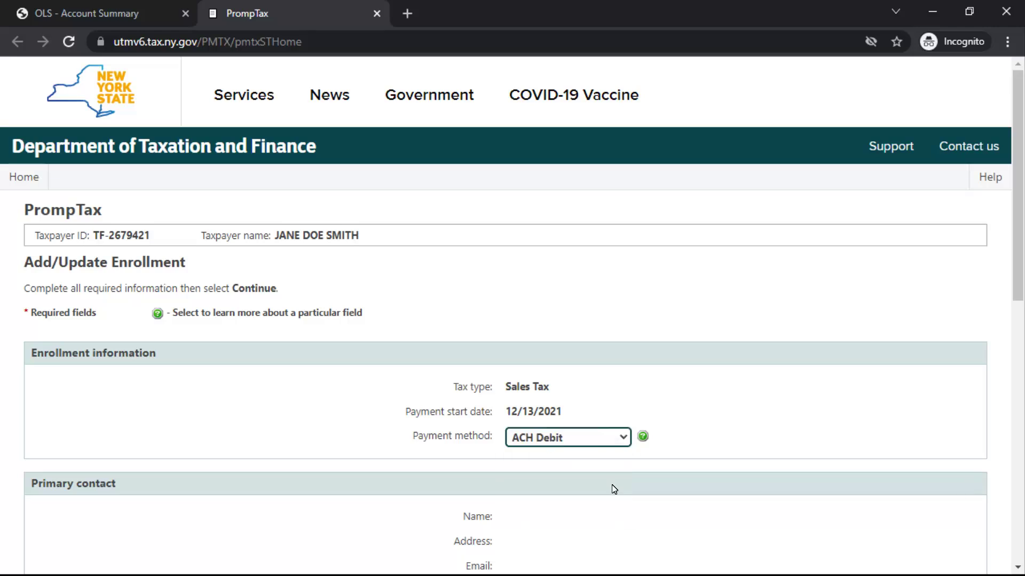
drag(1014, 251, 994, 338)
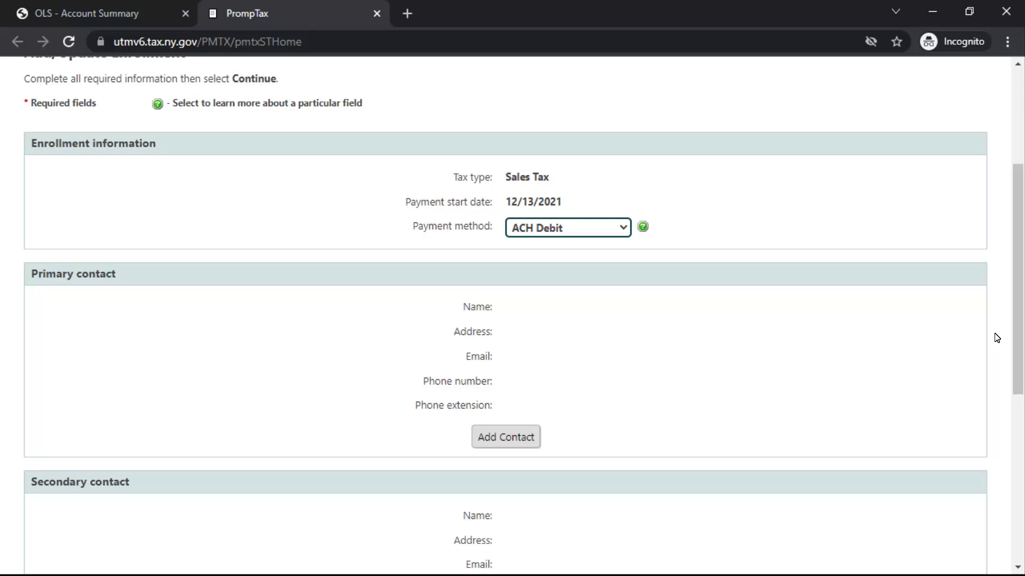
Step: Add a primary contact named John Doe at 123 Main St
click(496, 443)
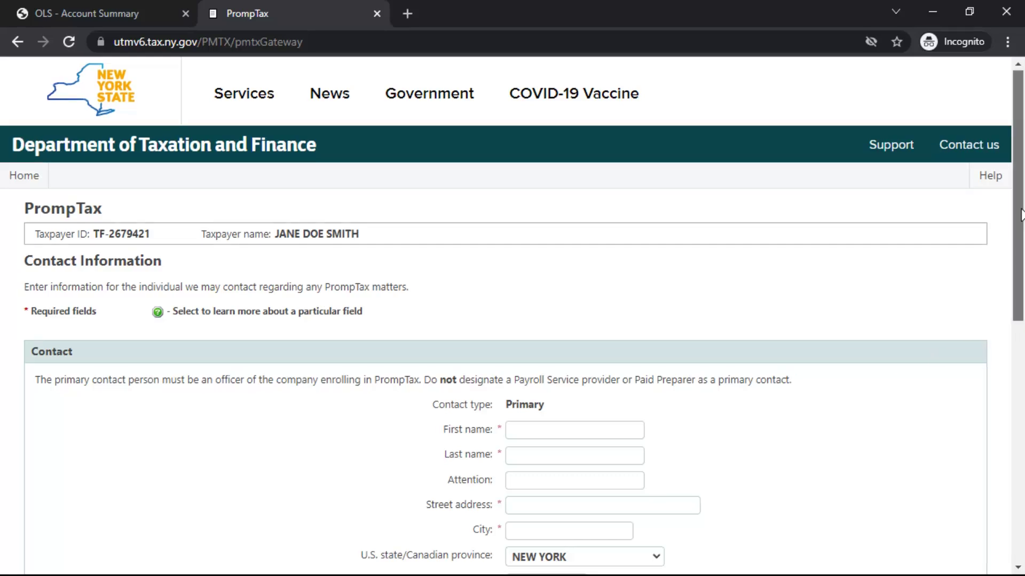
drag(1013, 184, 1011, 325)
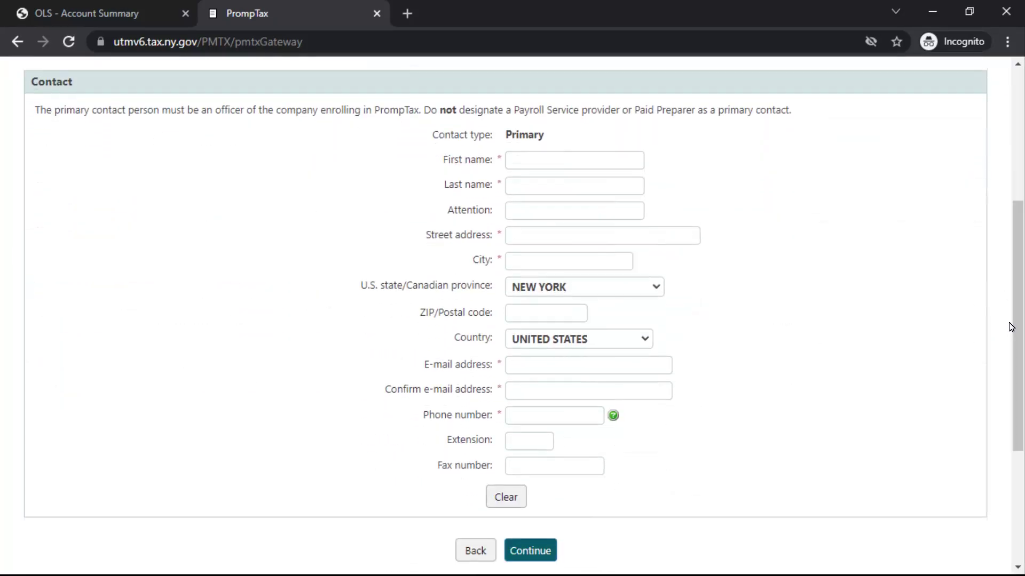
click(637, 161)
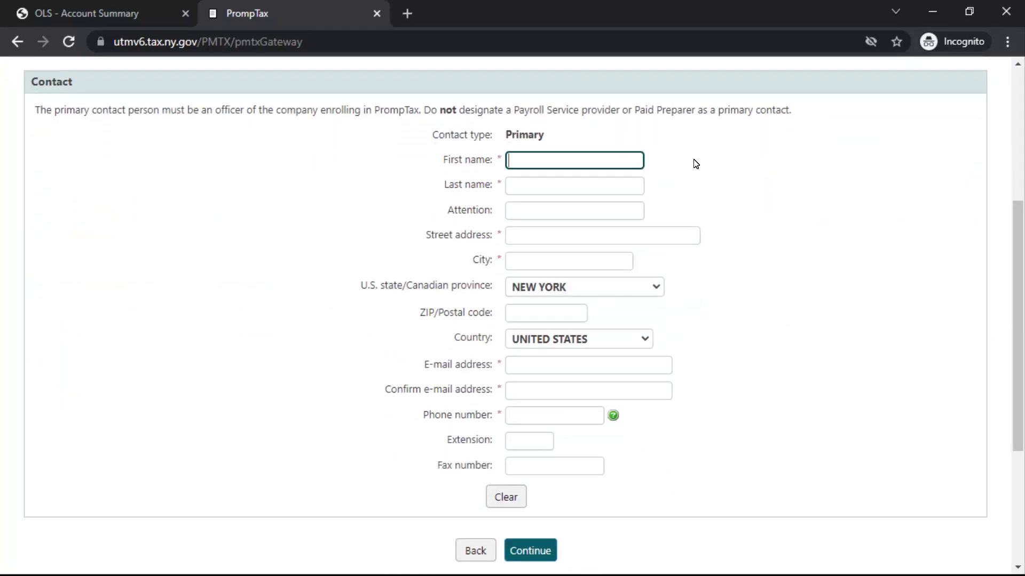
text(John)
click(632, 185)
text(Doe)
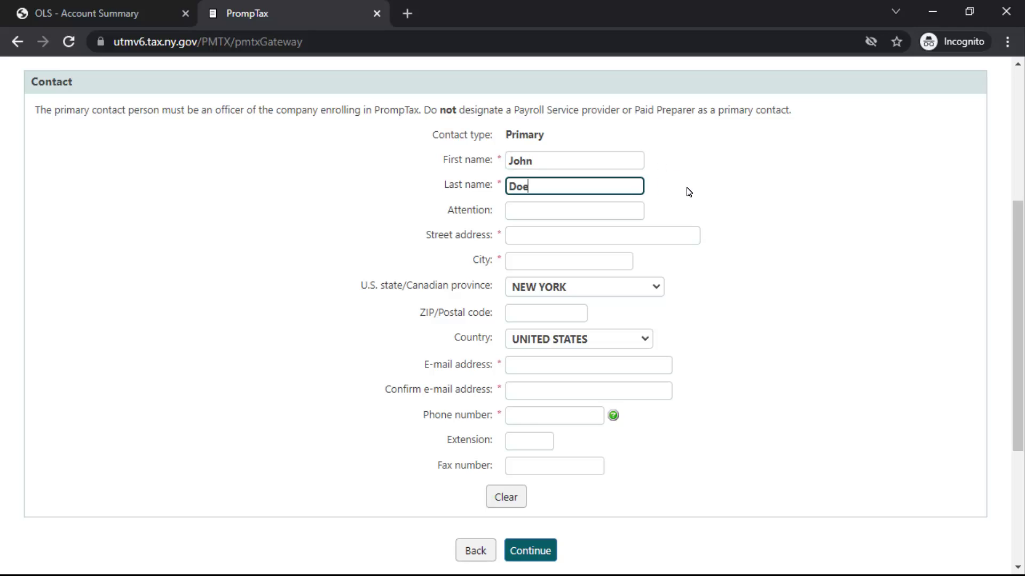
click(691, 236)
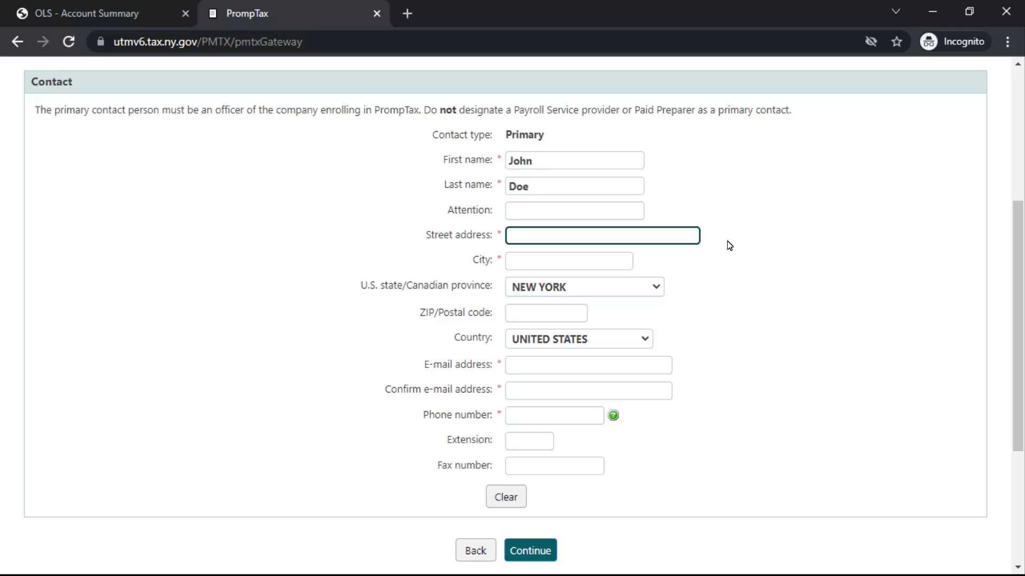
text(123 Main St)
click(625, 261)
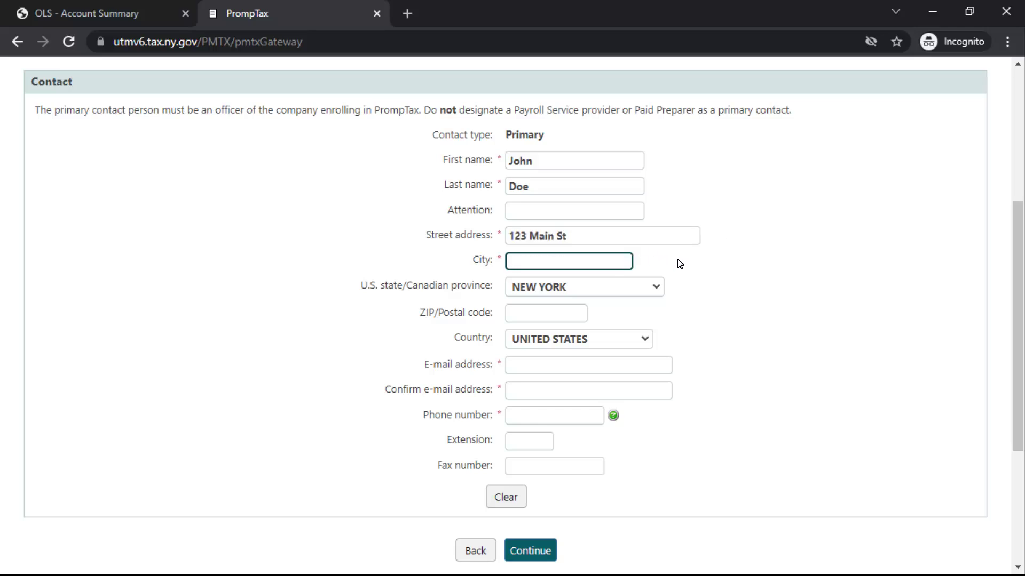
text(Anytown)
click(578, 314)
text(12)
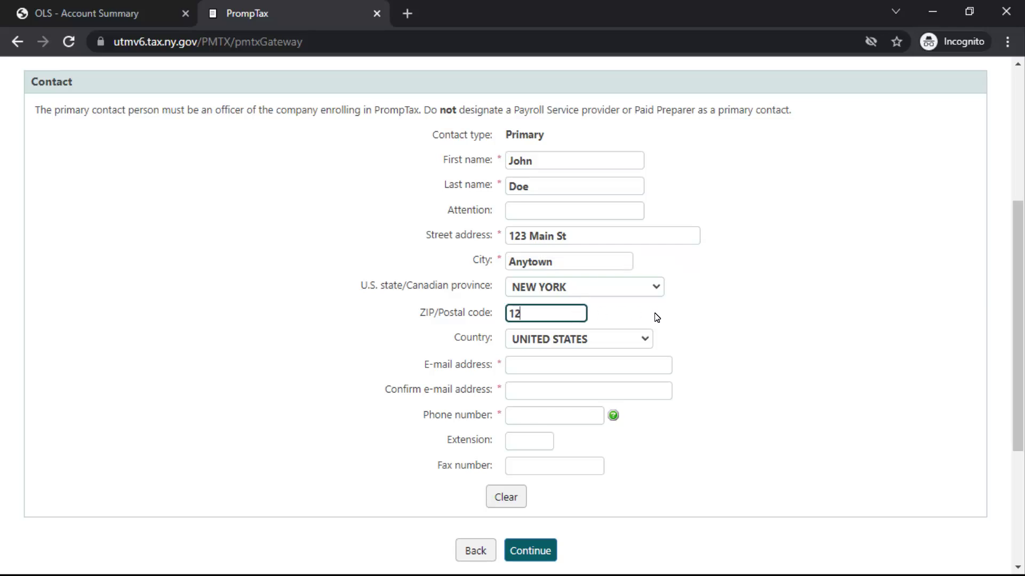
text(345)
click(661, 366)
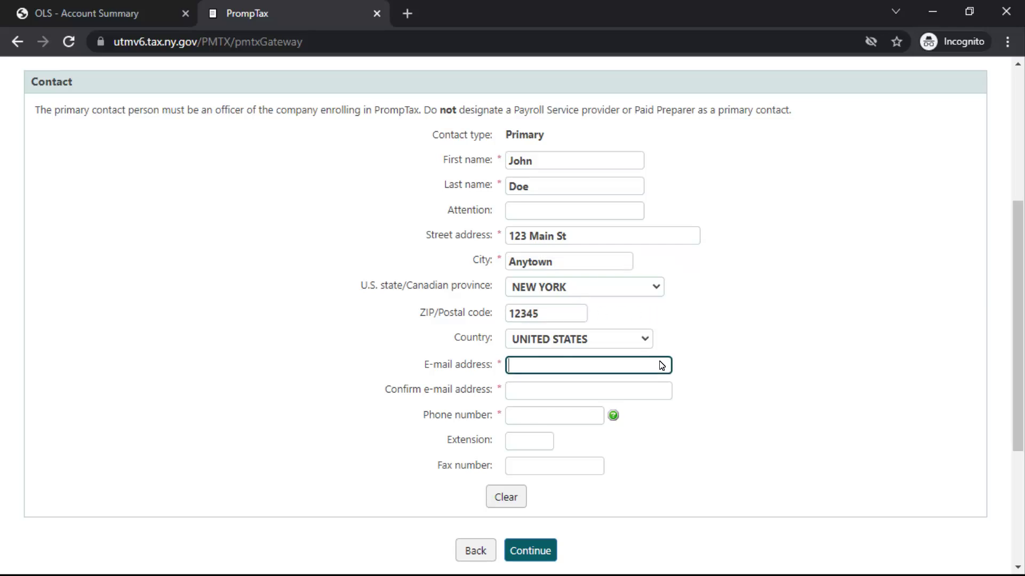
text(user@do)
text(main.com)
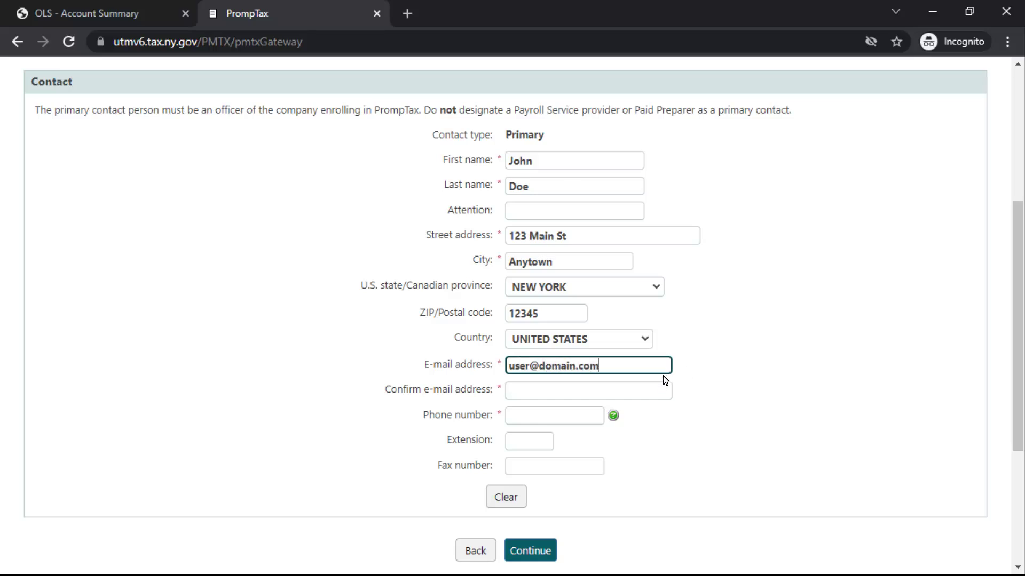
click(662, 390)
text(use)
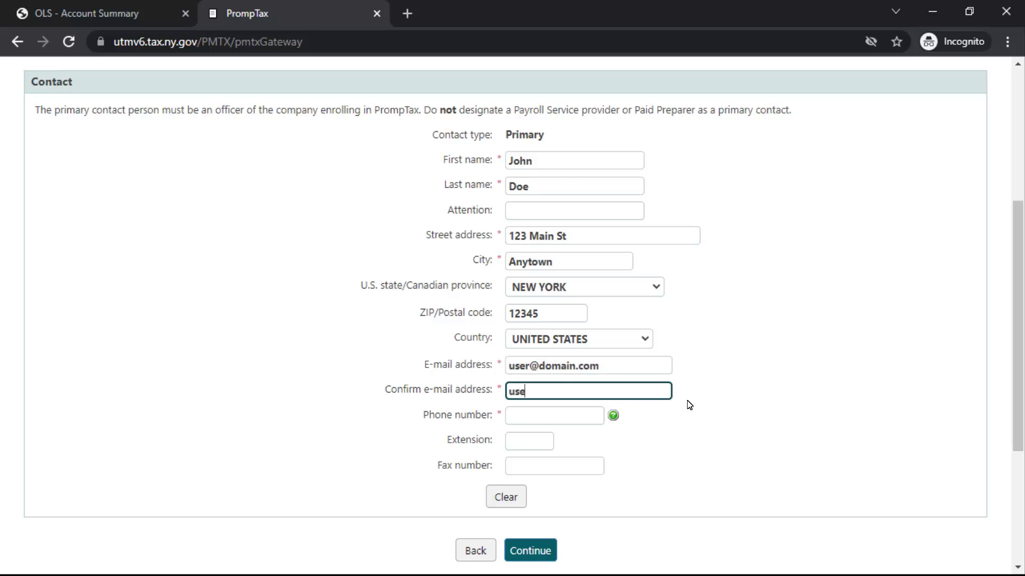
text(r@domain.com)
click(593, 414)
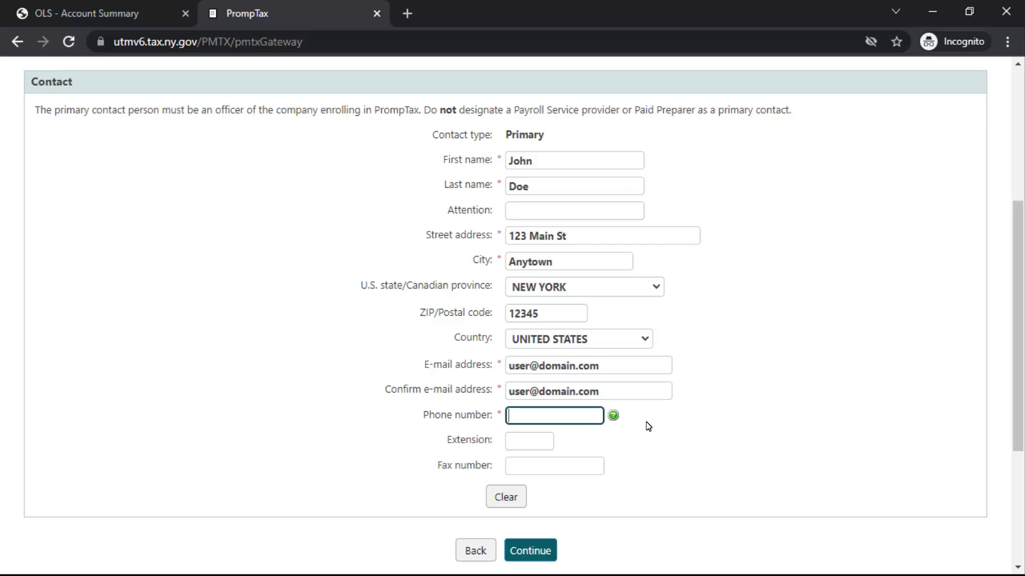
text(518-555-123)
text(4)
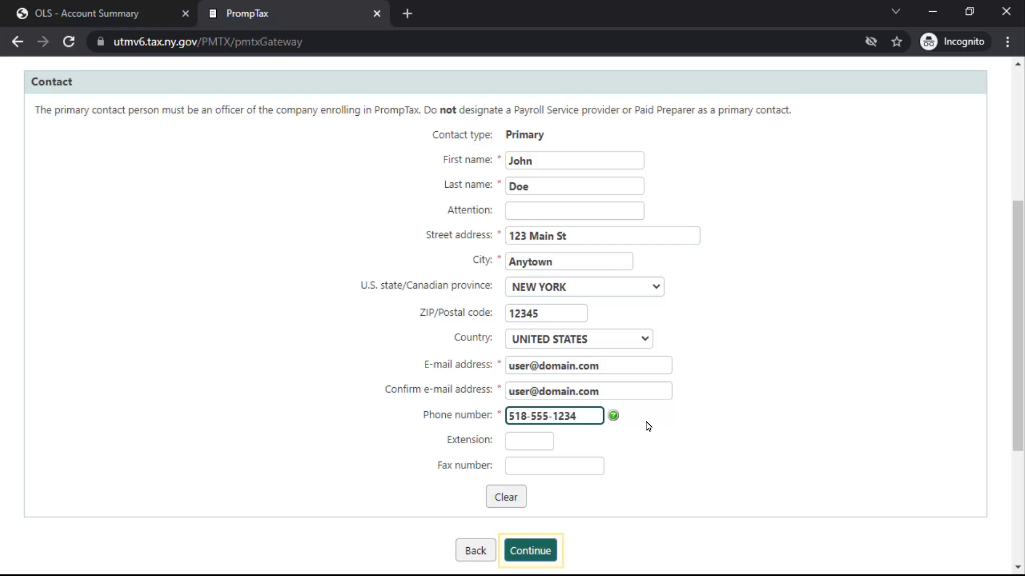
Step: Save the John Doe contact and check it on the Add/Update Enrollment page
click(529, 546)
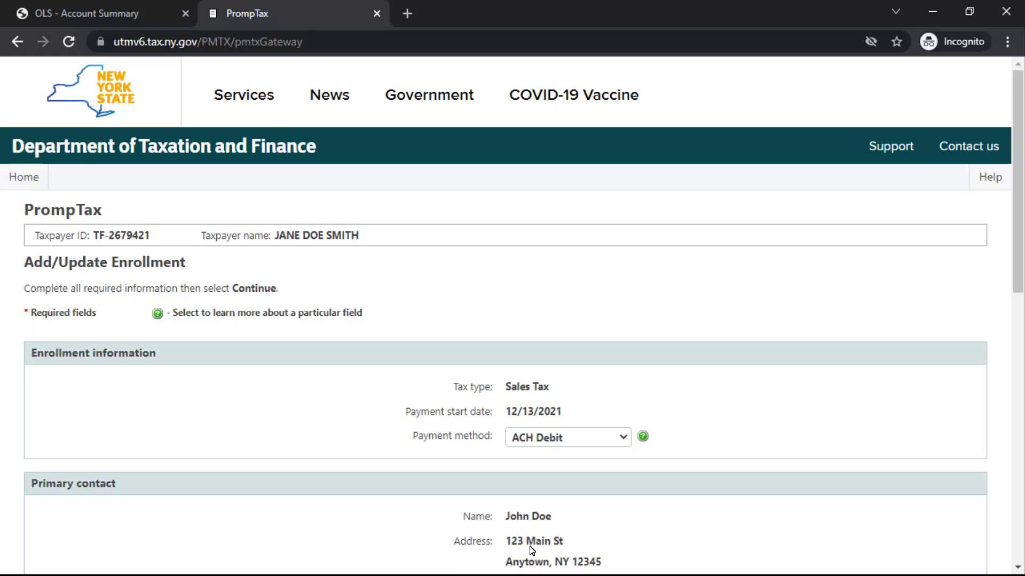
drag(1020, 120, 1005, 292)
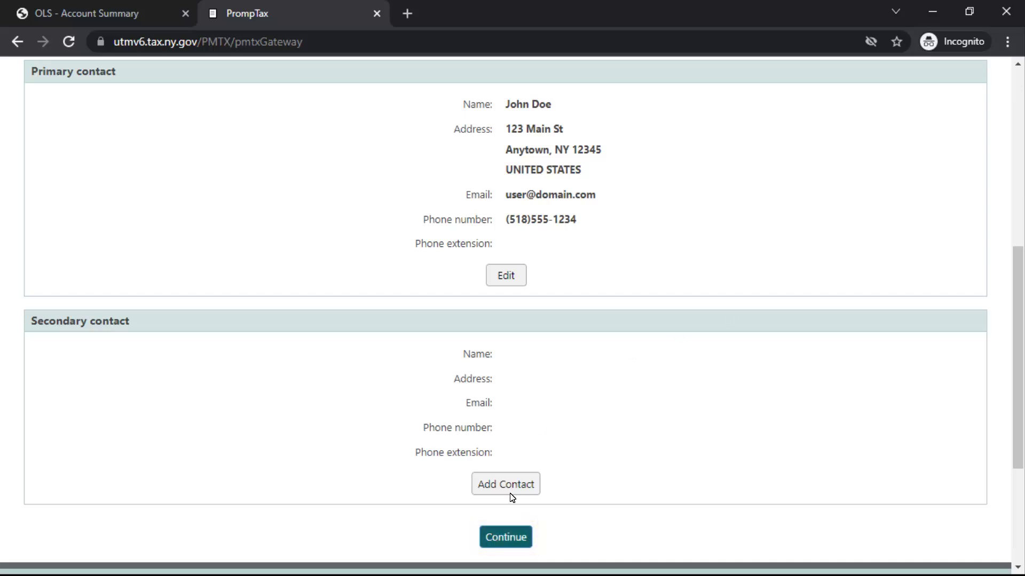
Step: Go to Review and Verify and submit the ACH Debit enrollment from the eSignature section
click(507, 535)
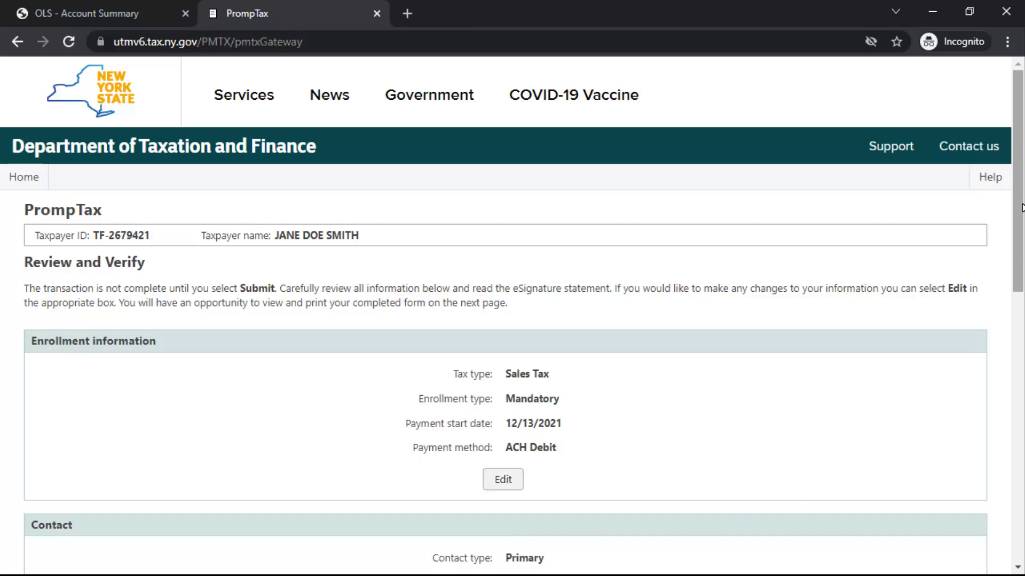
drag(1023, 208, 1023, 304)
scroll(1018, 299, down, 1)
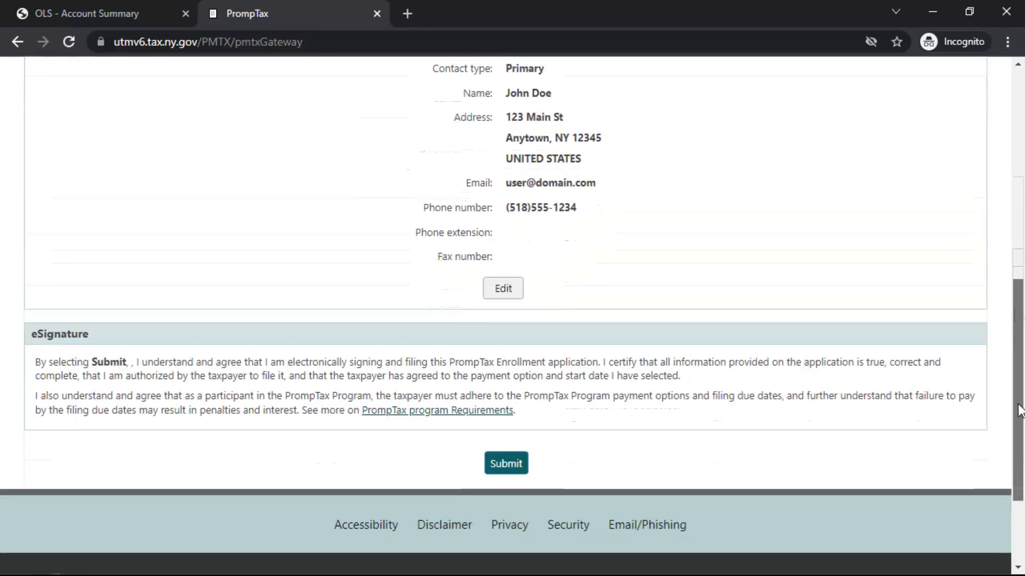
scroll(1020, 410, down, 1)
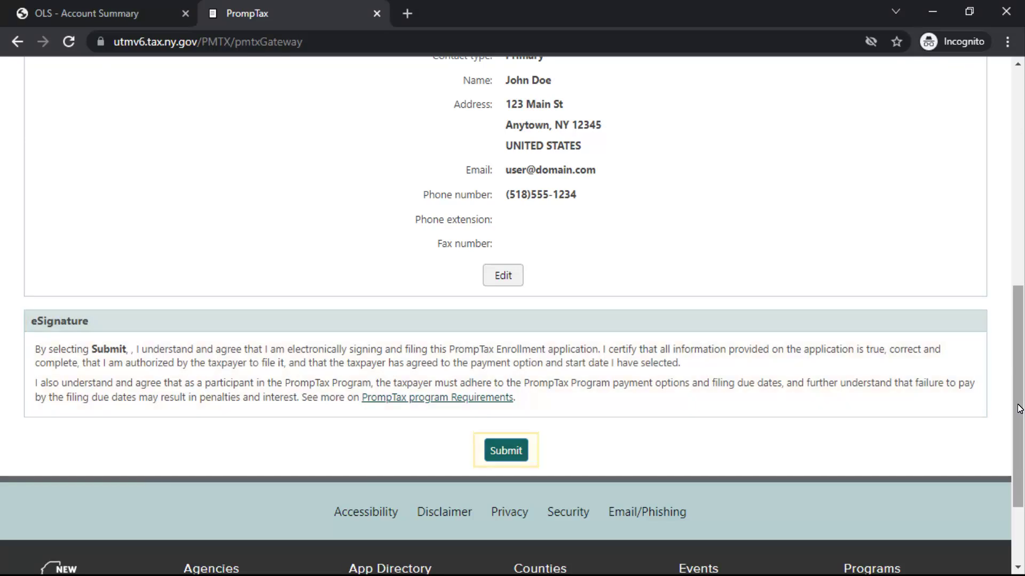
click(502, 449)
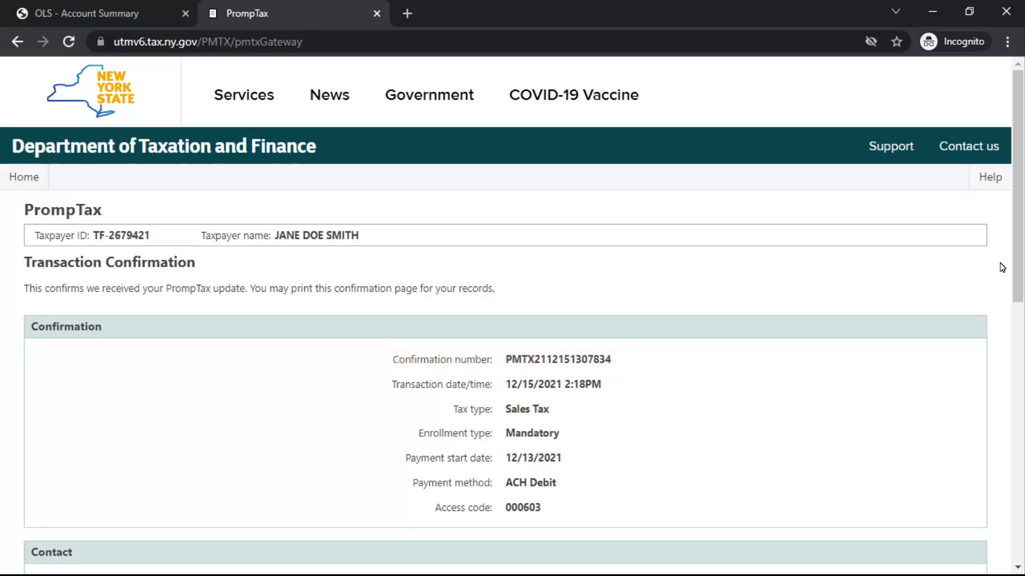
drag(1018, 186, 1006, 395)
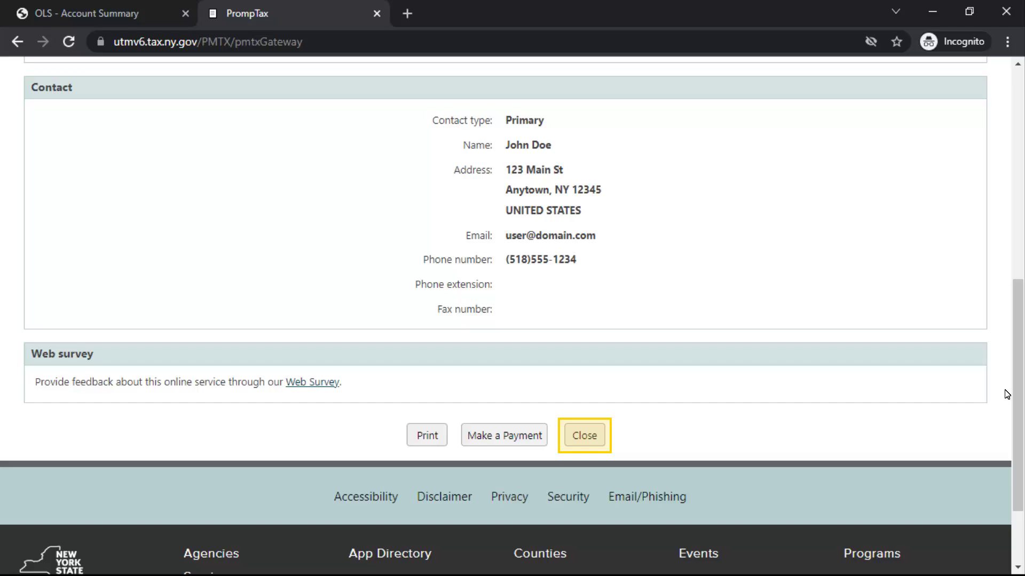
Step: Review the Transaction Confirmation, then close PrompTax to return to the Account Summary
click(586, 435)
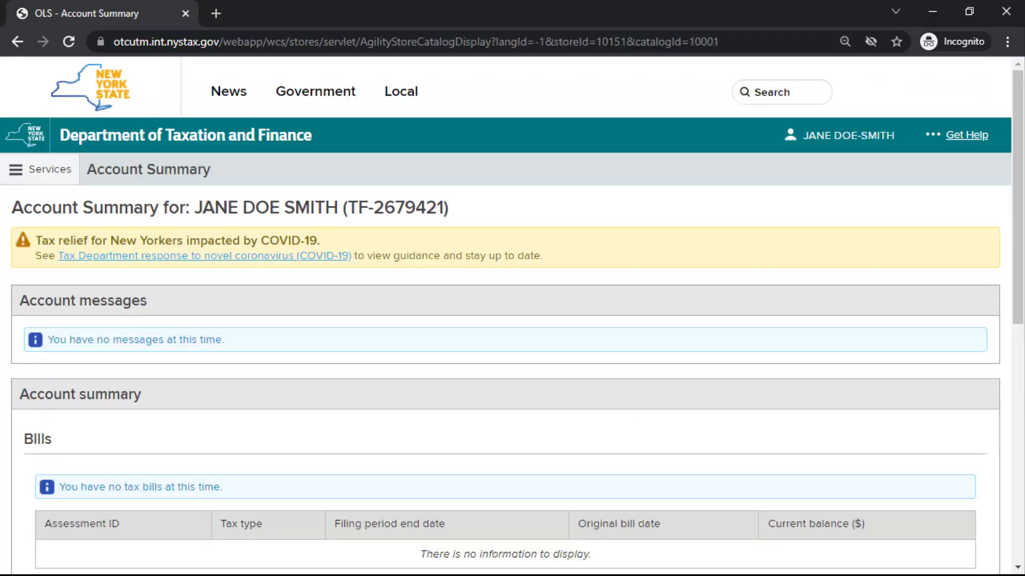